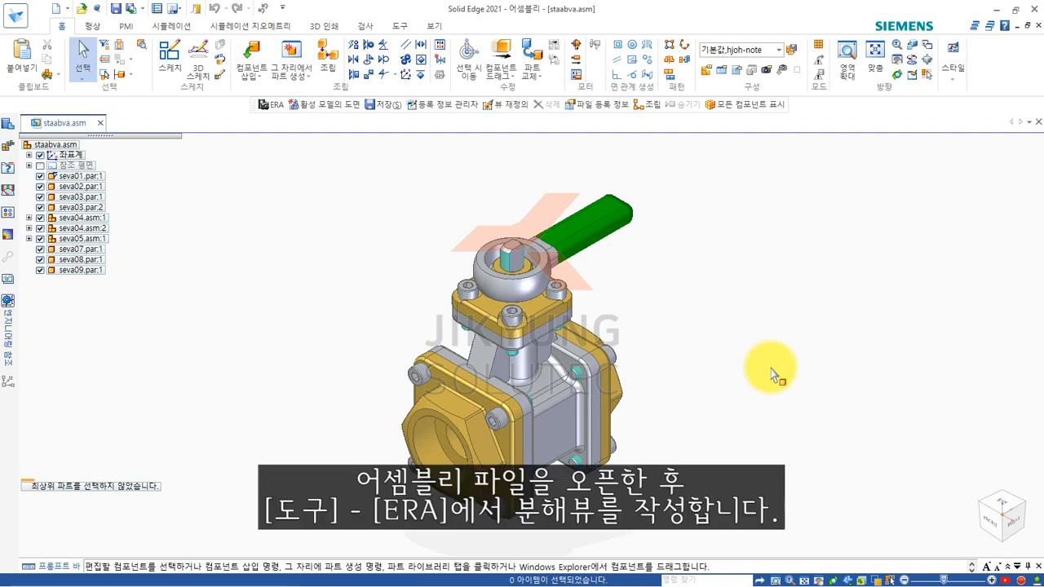
# Step: Display the saved 분해뷰 configuration of the valve assembly in the ERA environment and return to the assembly environment
pyautogui.click(400, 30)
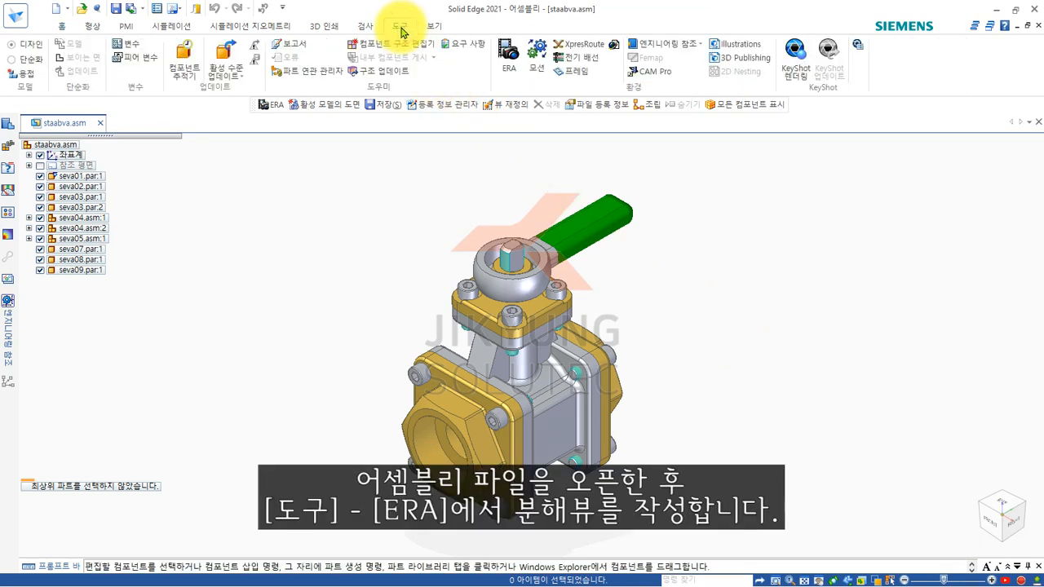
pyautogui.click(521, 79)
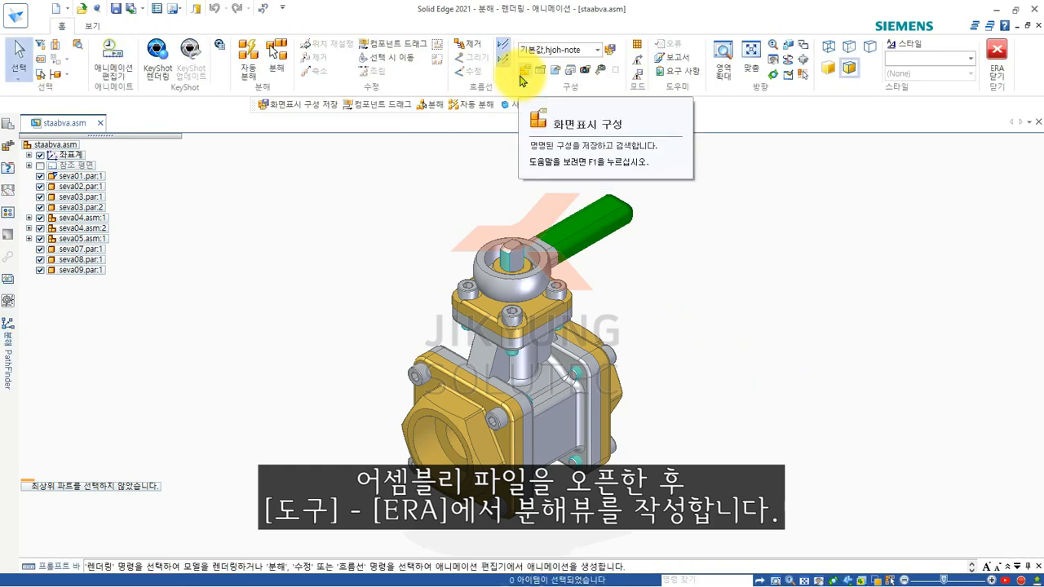
pyautogui.click(597, 51)
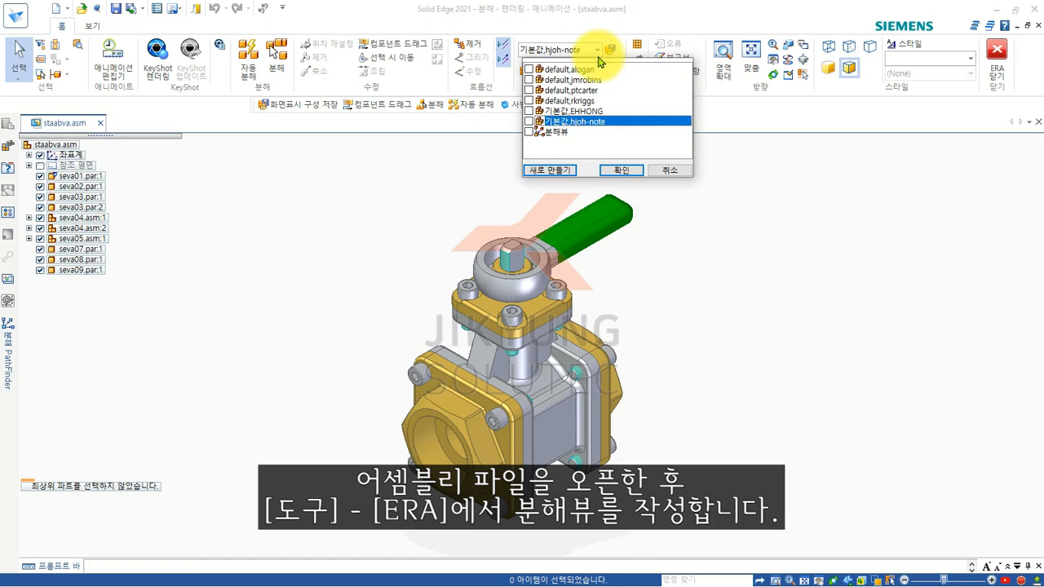
pyautogui.click(601, 132)
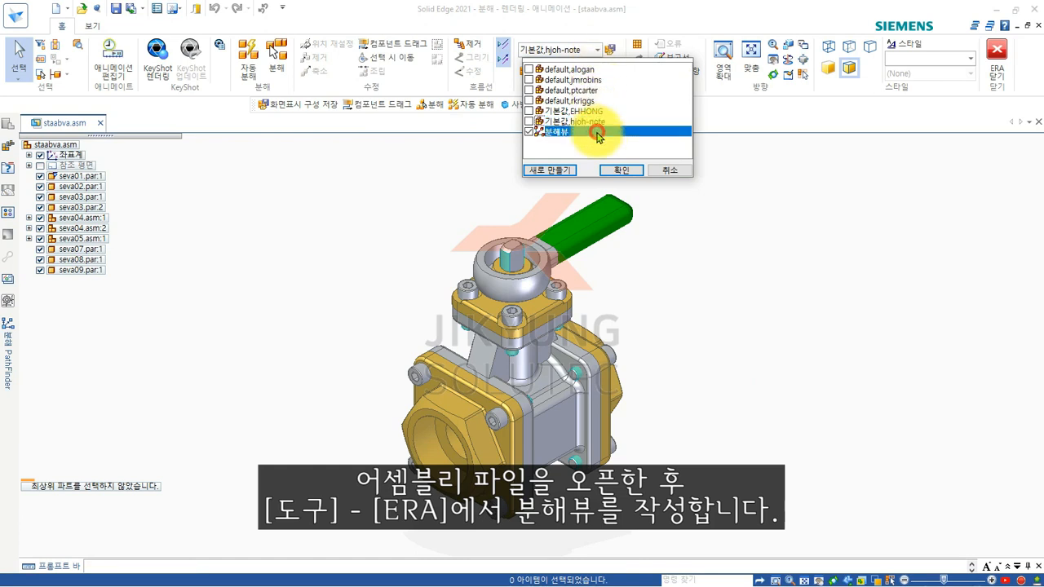
pyautogui.click(634, 173)
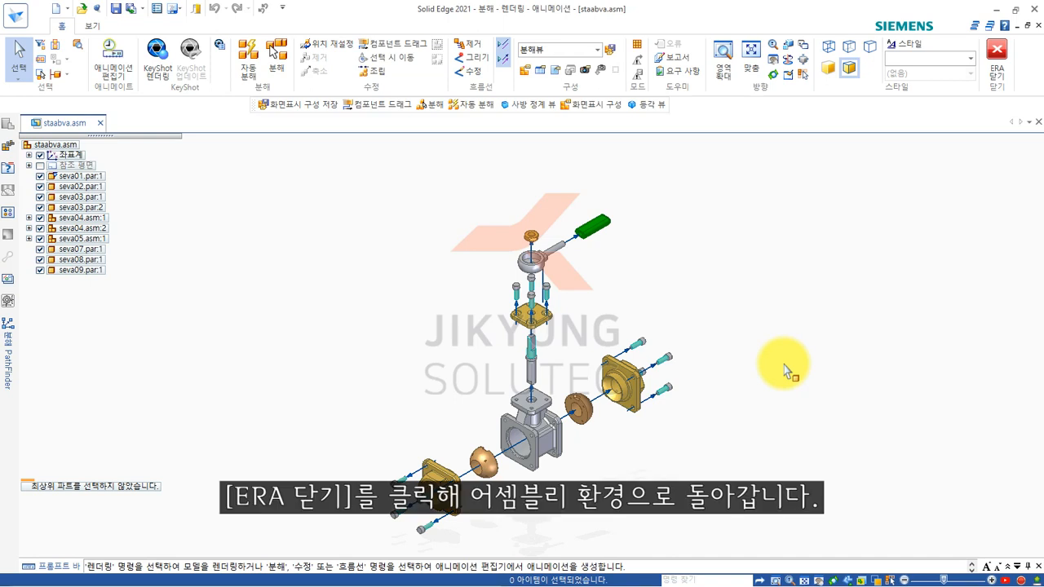
pyautogui.click(1000, 76)
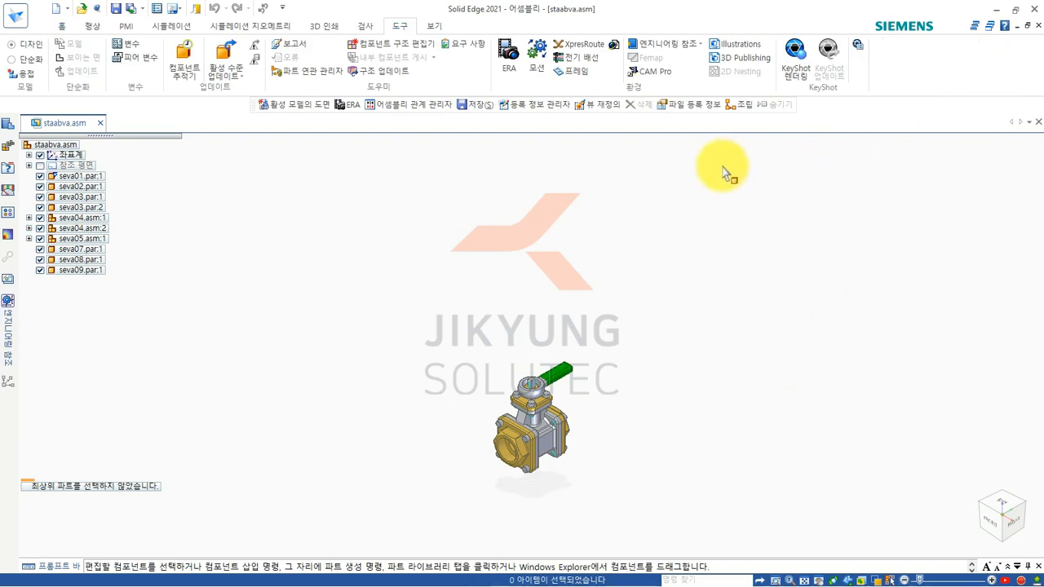
# Step: Create a drawing of the active assembly from the Iso Metric Draft.dft template, with the drawing view creation wizard enabled
pyautogui.click(68, 9)
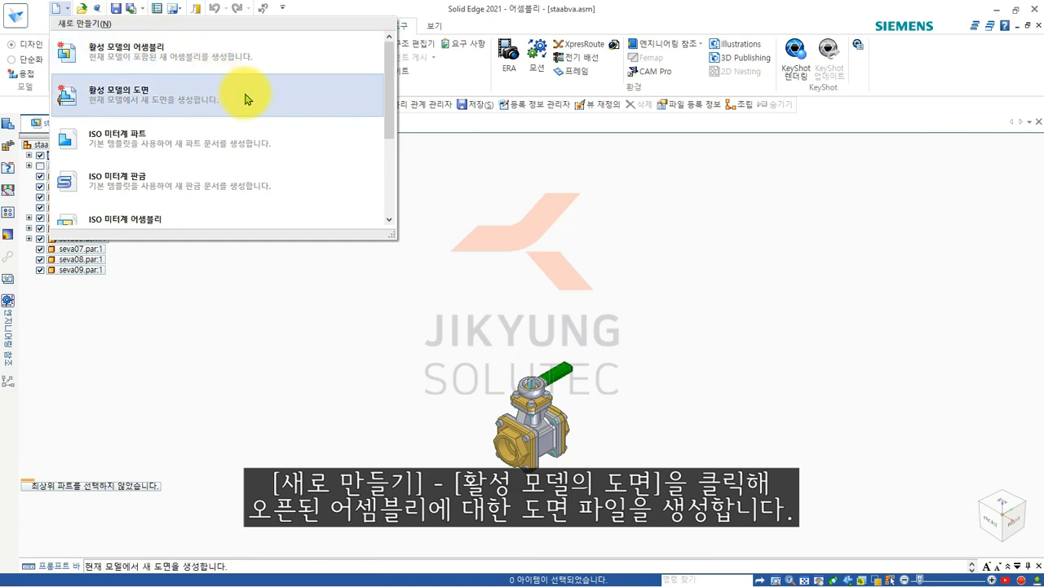
pyautogui.click(245, 96)
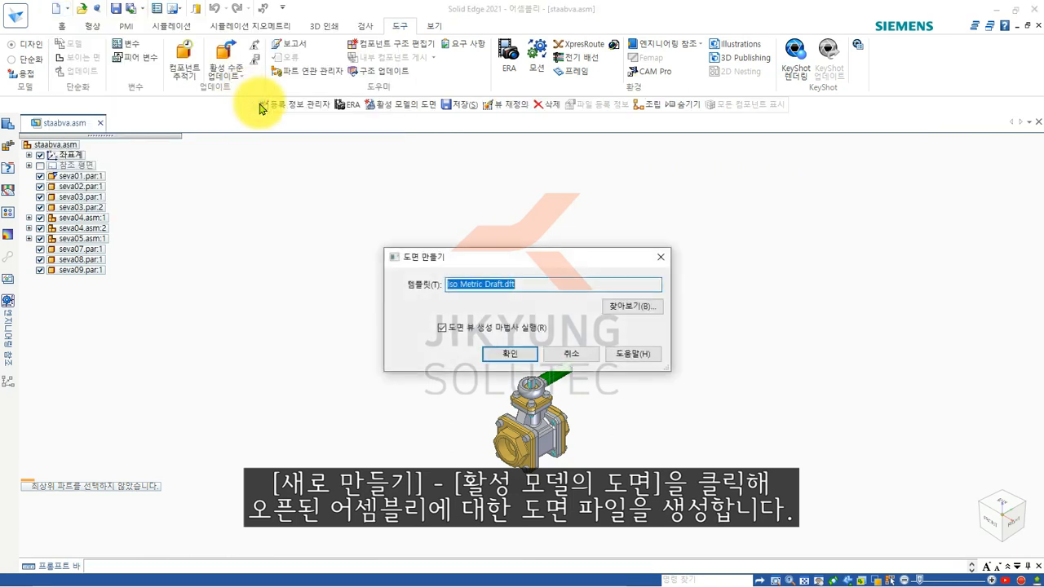
pyautogui.click(511, 354)
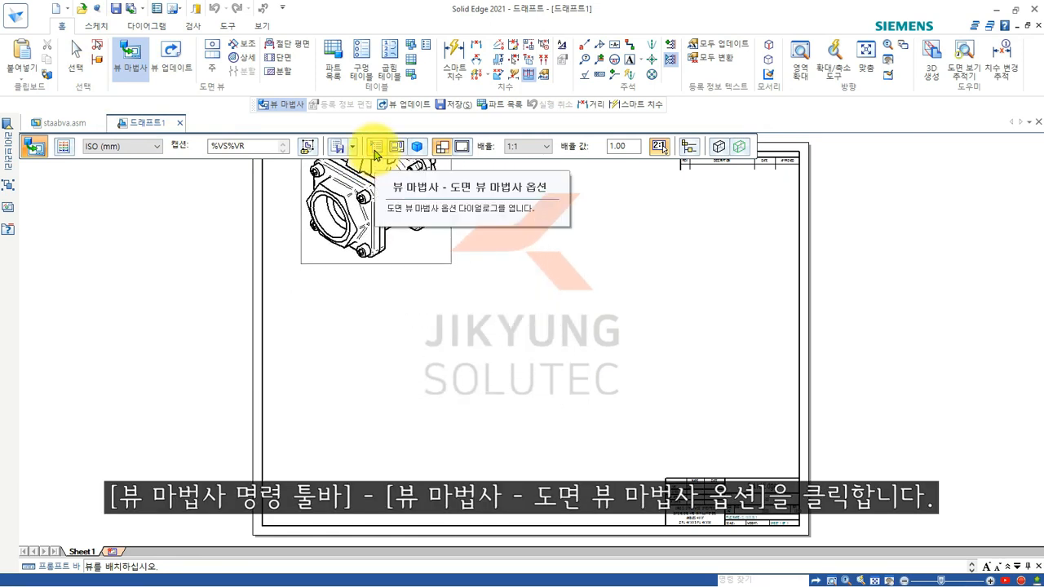
# Step: Set the assembly drawing view's configuration to 분해뷰 in the drawing view wizard options
pyautogui.click(375, 155)
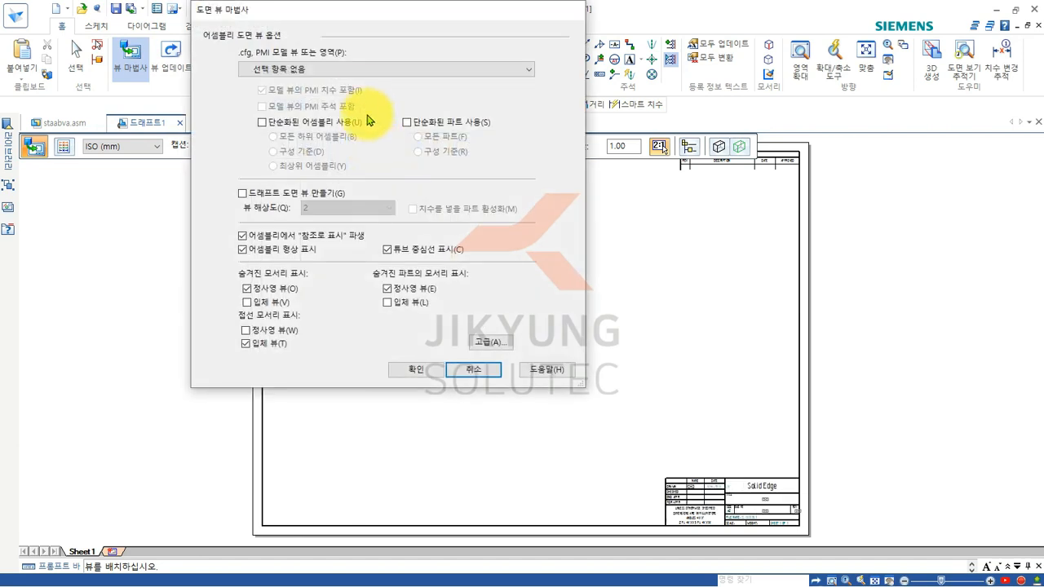
pyautogui.click(391, 71)
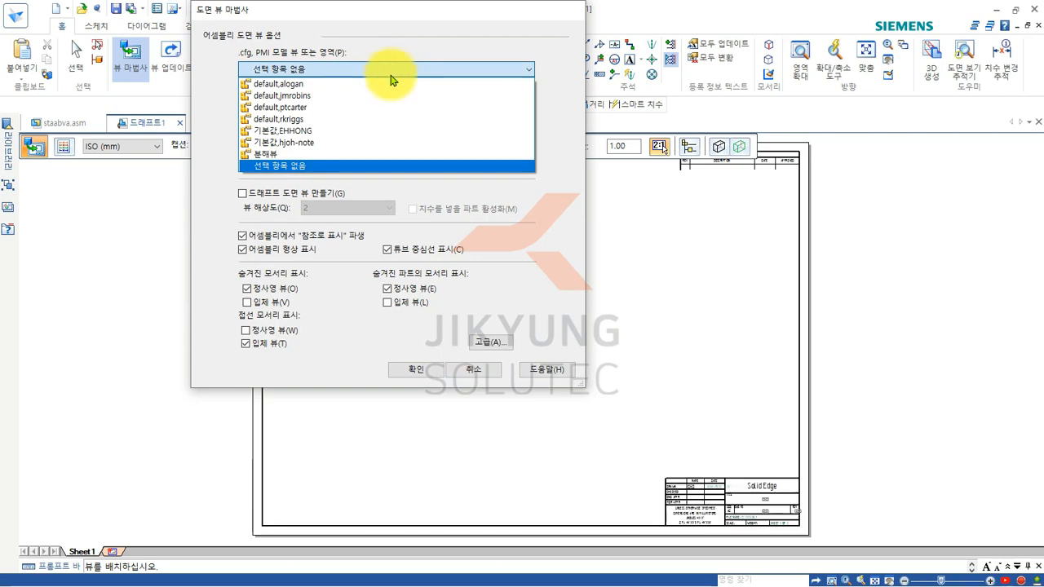
pyautogui.click(388, 154)
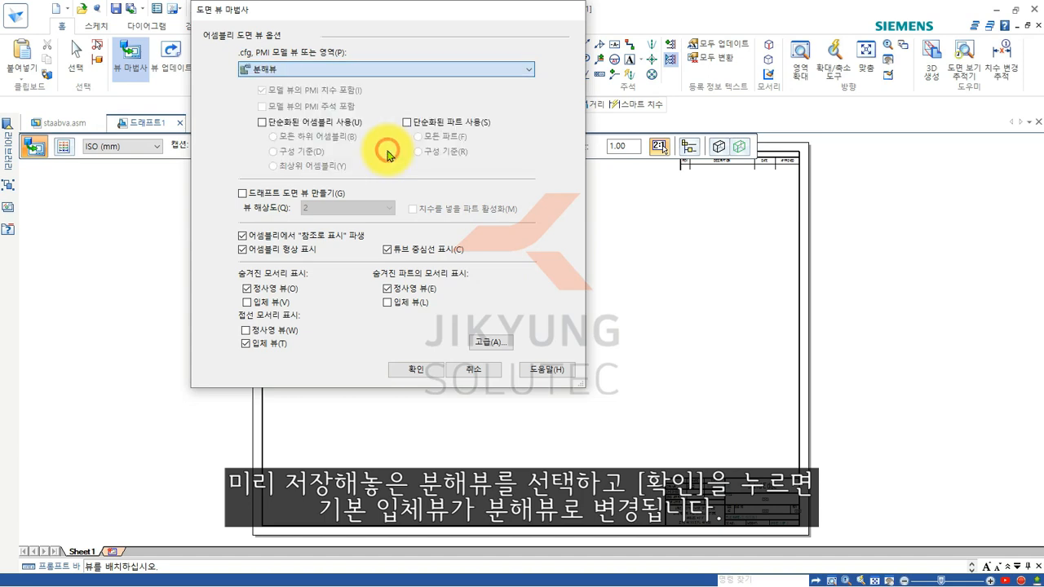
pyautogui.click(438, 374)
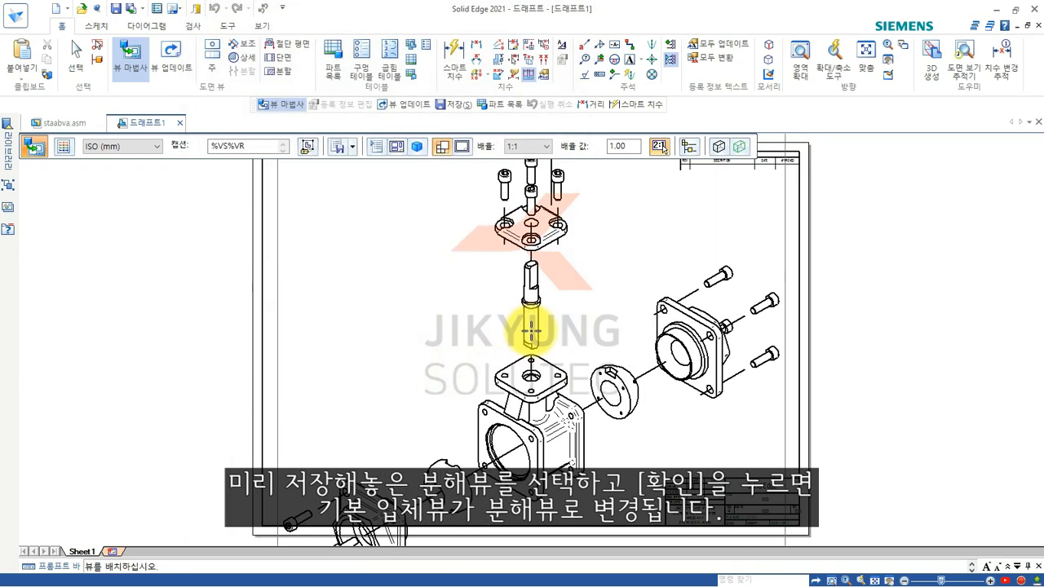
# Step: Place the exploded view at 1:2 scale on the right half of the sheet
pyautogui.scroll(-1, 531, 330)
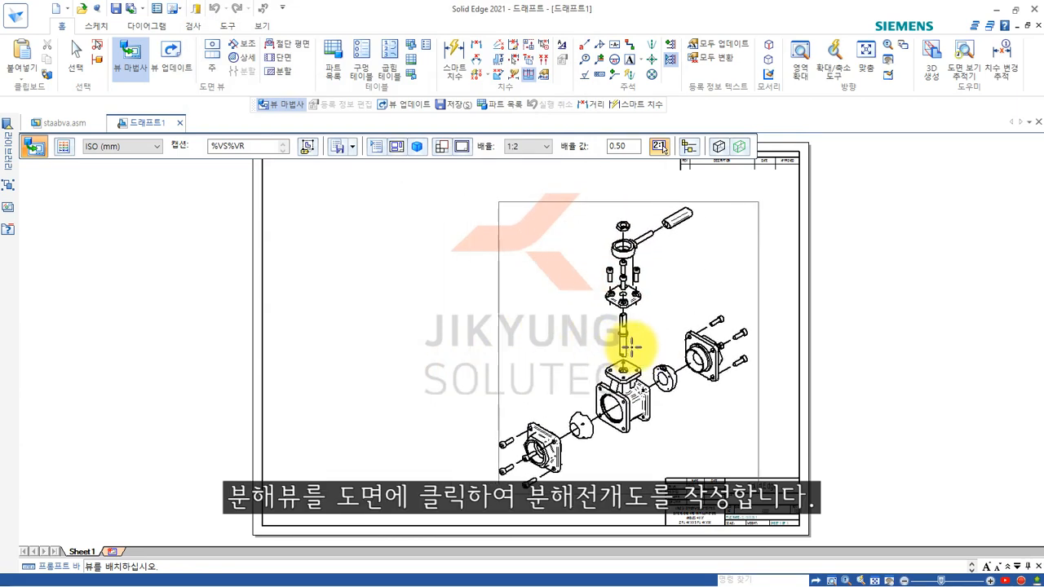
pyautogui.click(652, 334)
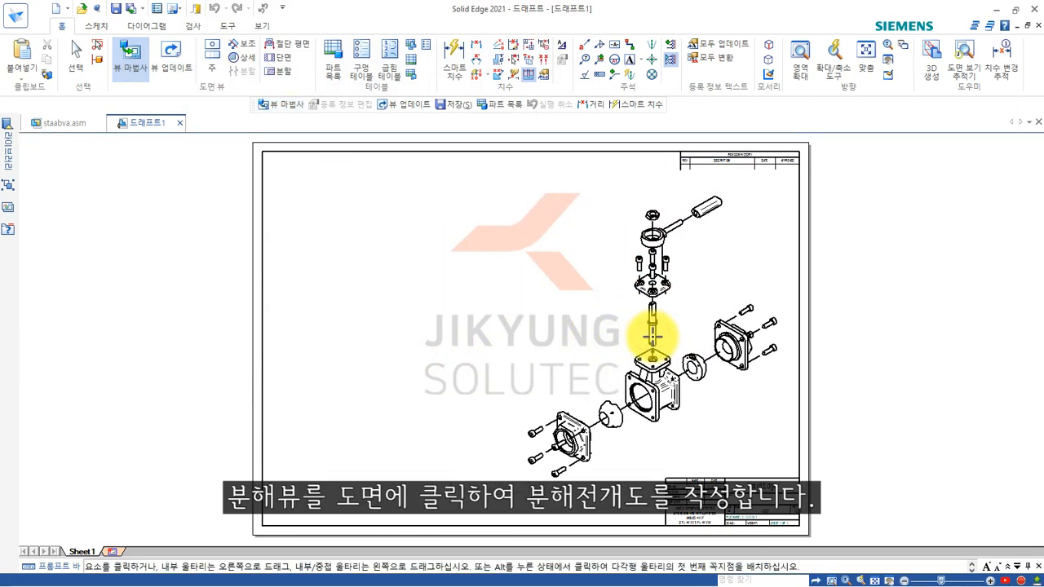
pyautogui.click(852, 349)
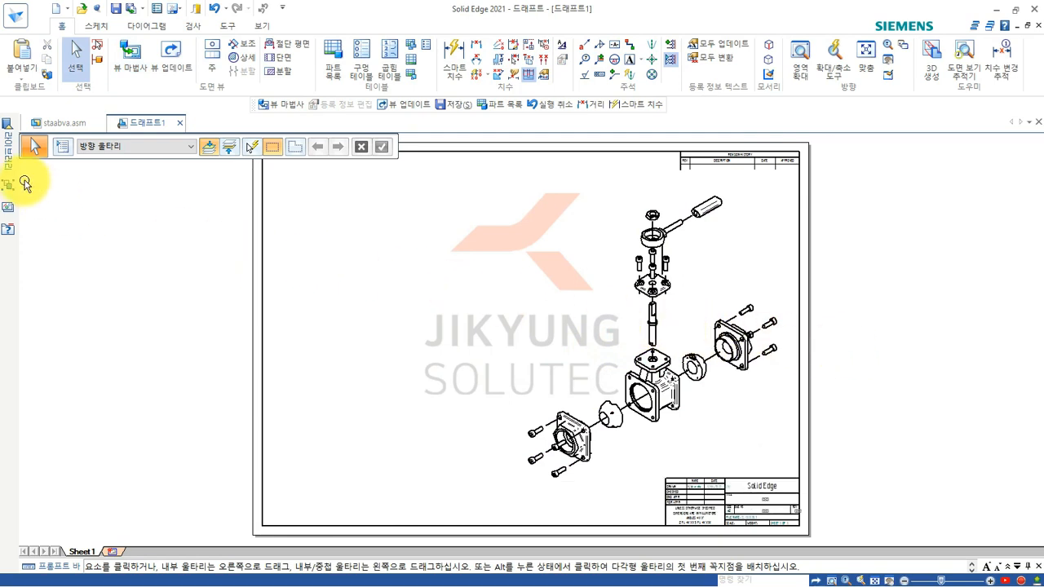
# Step: Bring staabva.asm from the library onto the sheet and set its drawing view configuration to 분해뷰
pyautogui.click(6, 155)
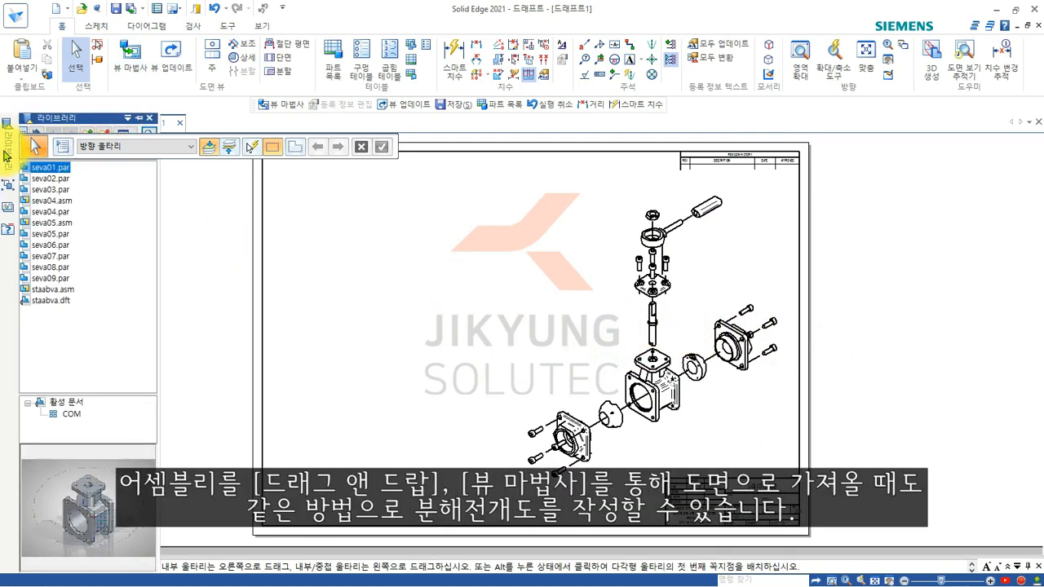
pyautogui.moveTo(58, 290); pyautogui.dragTo(420, 336)
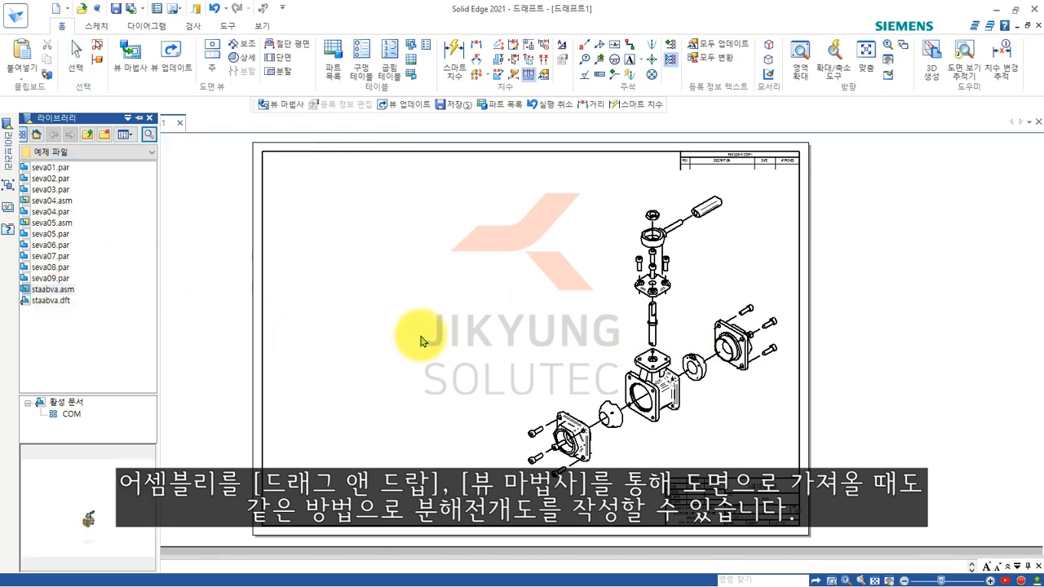
pyautogui.click(376, 151)
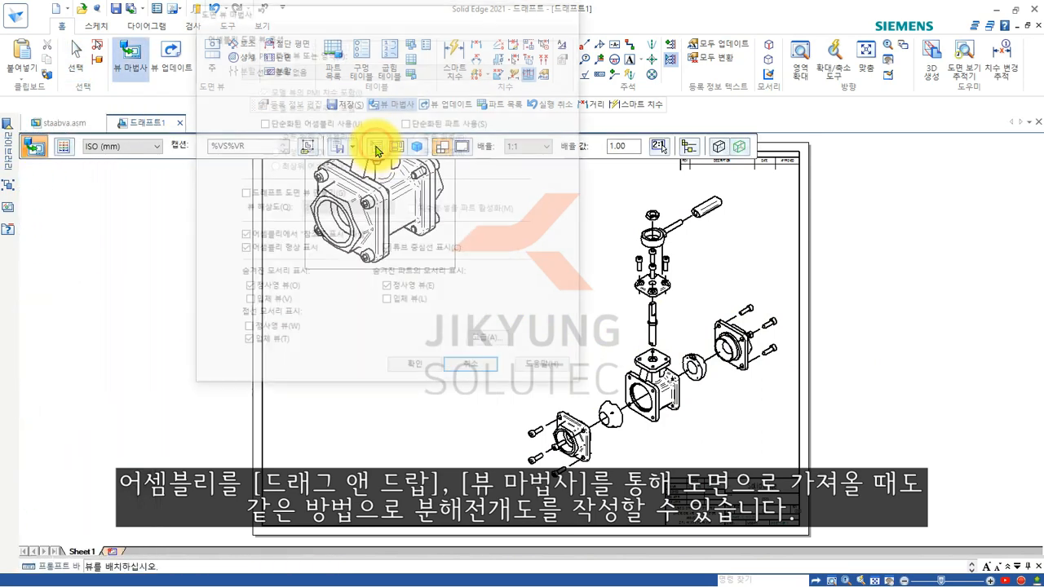
pyautogui.click(382, 70)
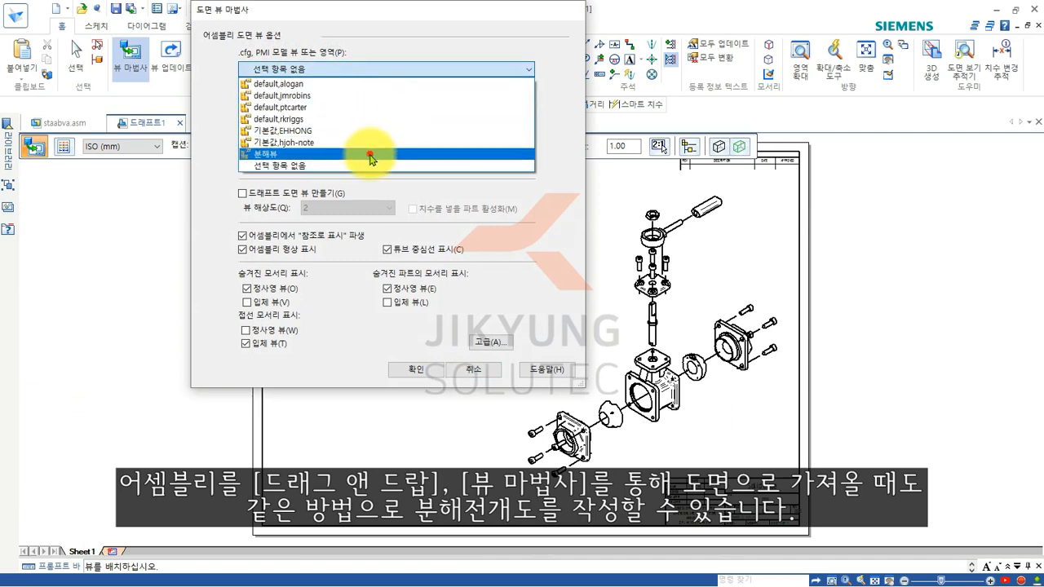
pyautogui.click(373, 154)
pyautogui.click(405, 367)
# Step: Place the second exploded view at 1:2 scale on the left half of the sheet
pyautogui.scroll(-1, 392, 334)
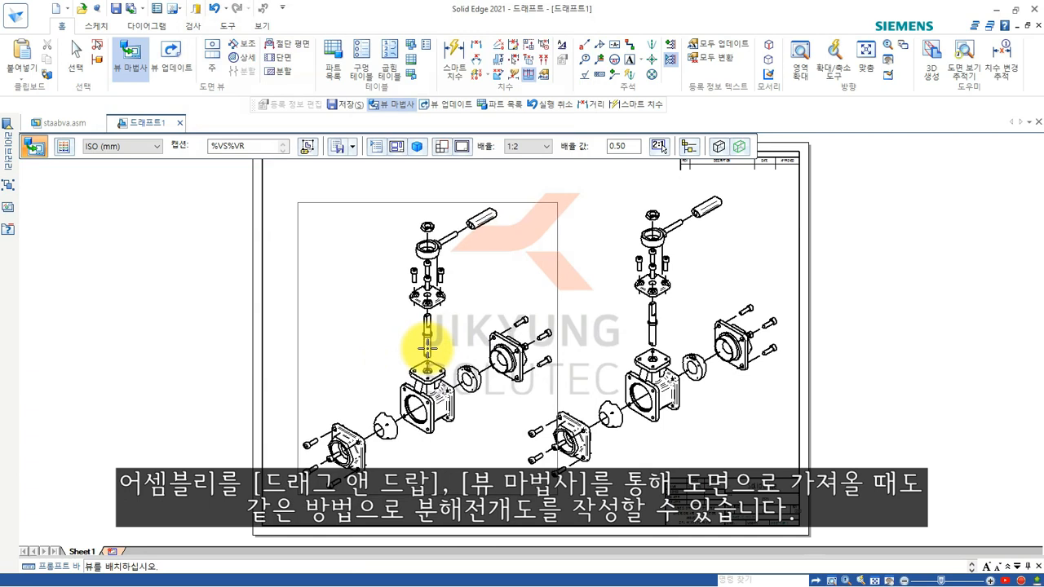
pyautogui.click(419, 347)
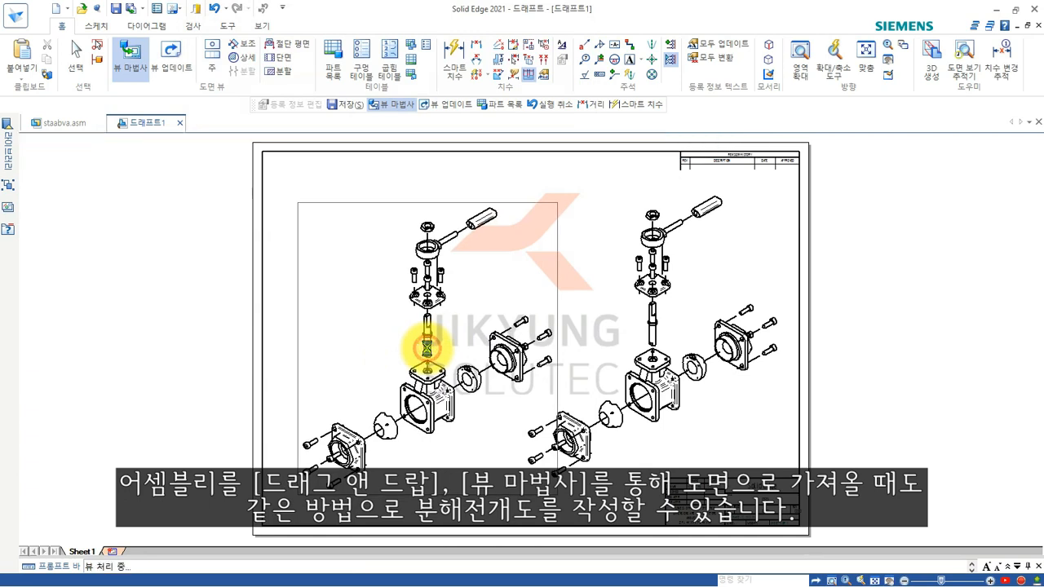
pyautogui.click(866, 377)
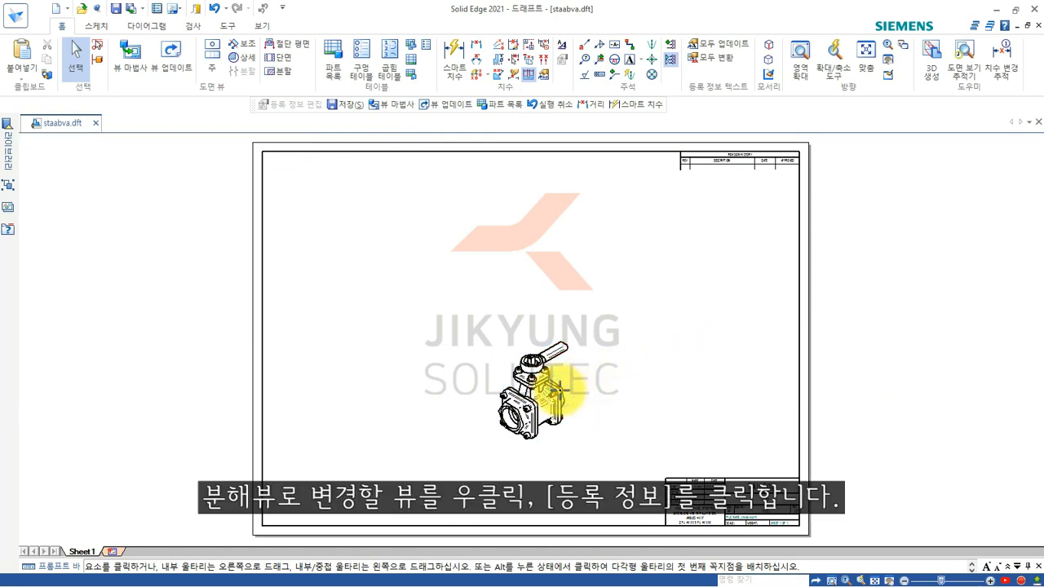
# Step: Set the existing isometric view's display configuration to 분해뷰 in its properties, apply it and update the drawing view
pyautogui.rightClick(561, 393)
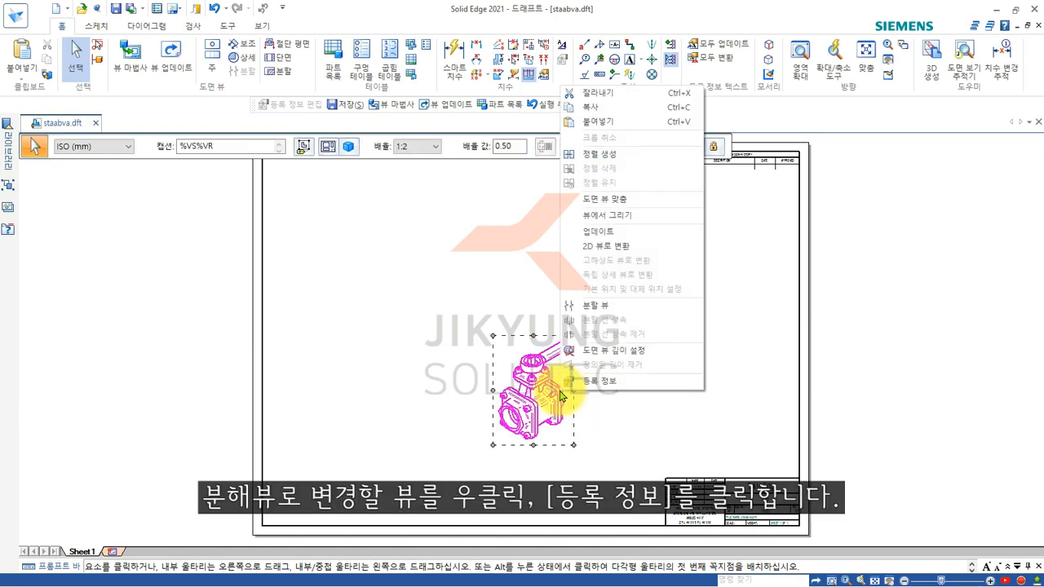
pyautogui.click(648, 382)
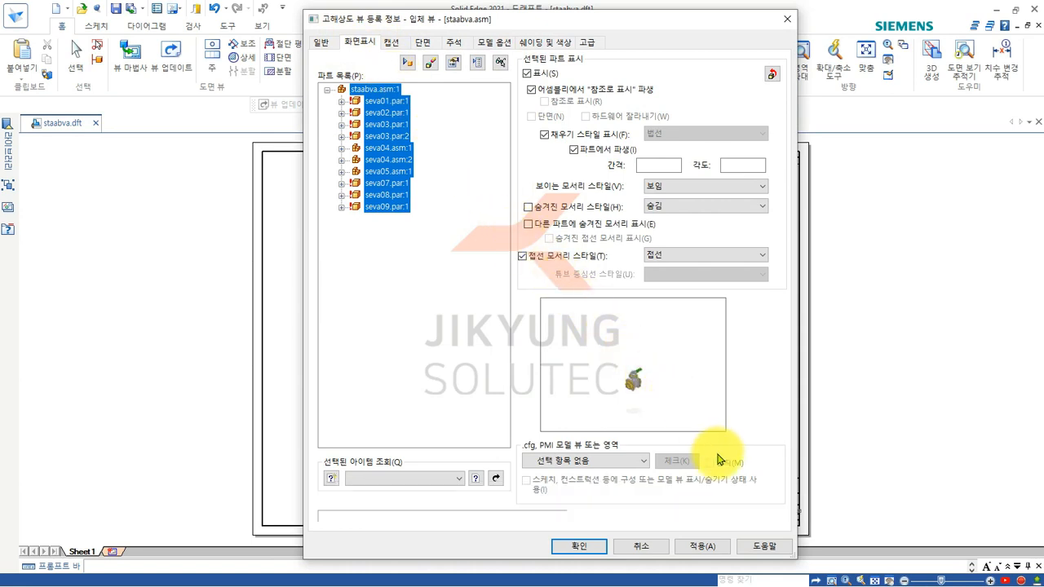
pyautogui.click(643, 460)
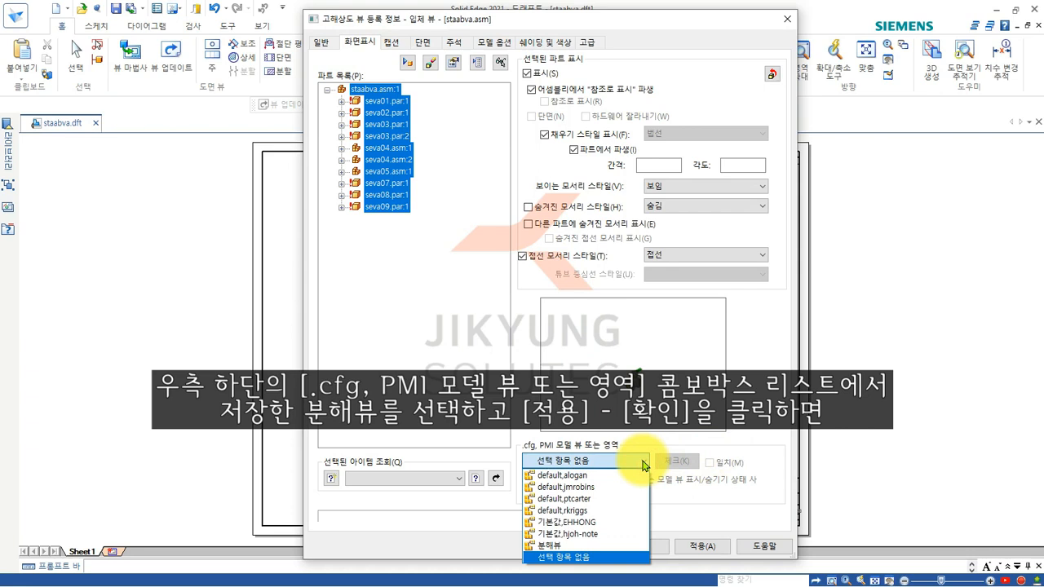
pyautogui.click(635, 545)
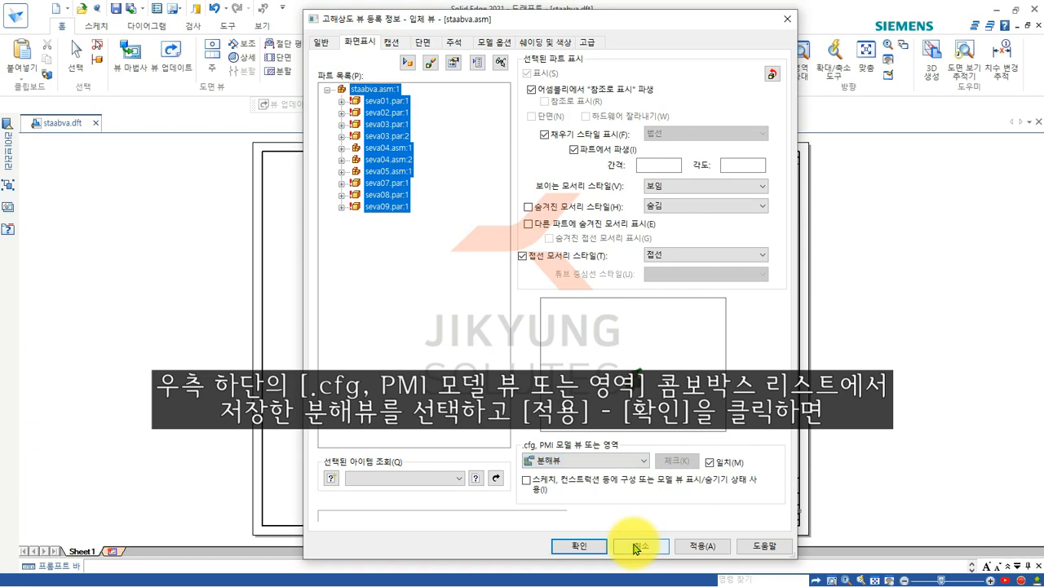
pyautogui.click(716, 550)
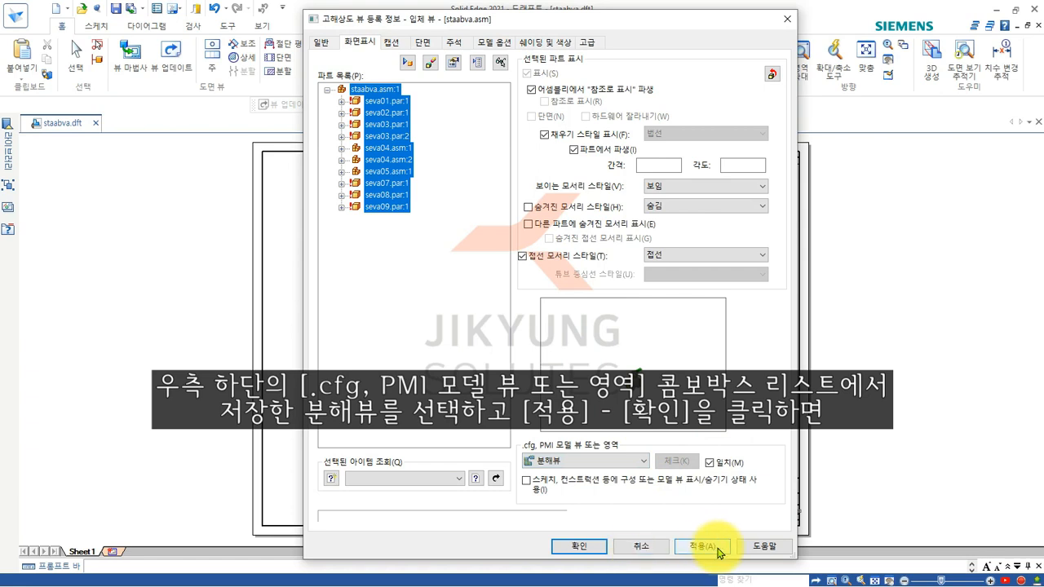
pyautogui.click(598, 547)
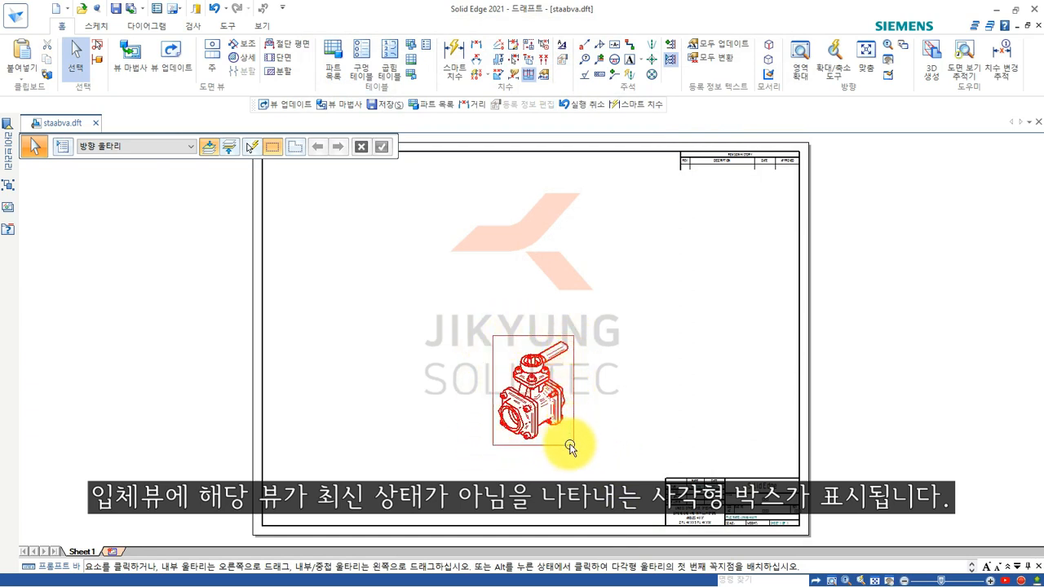
pyautogui.moveTo(498, 447)
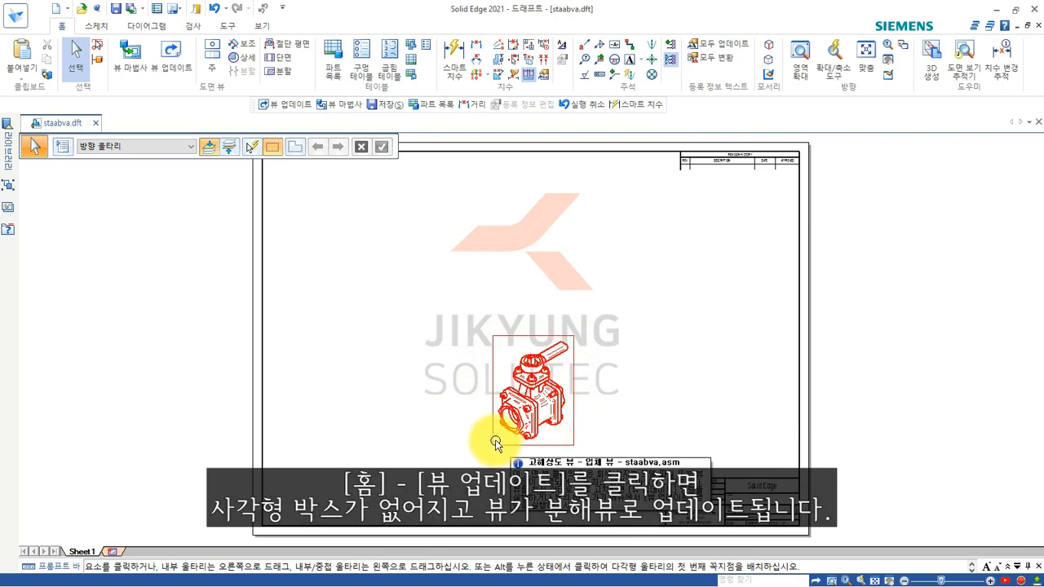
pyautogui.click(172, 67)
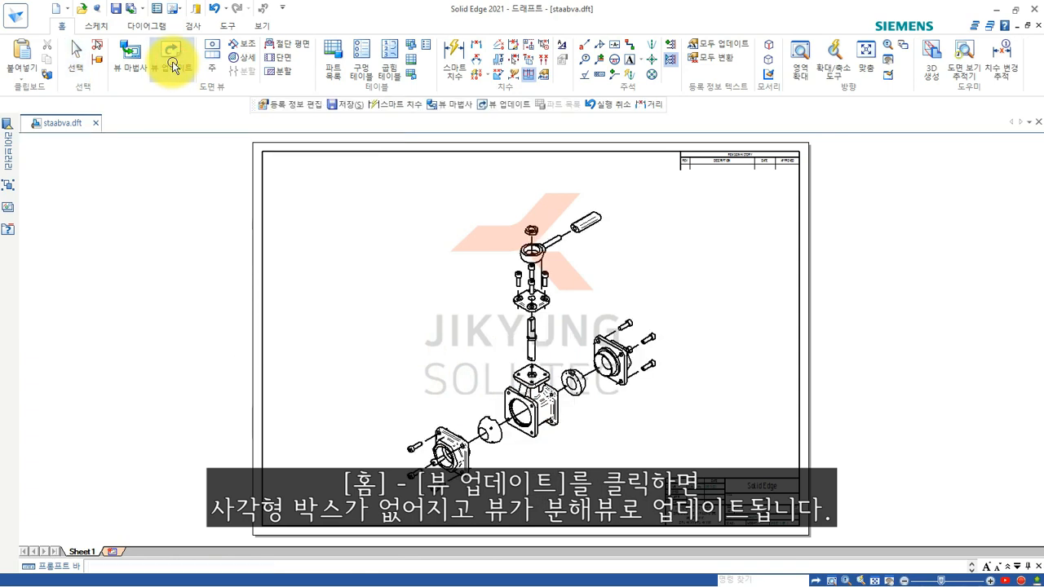